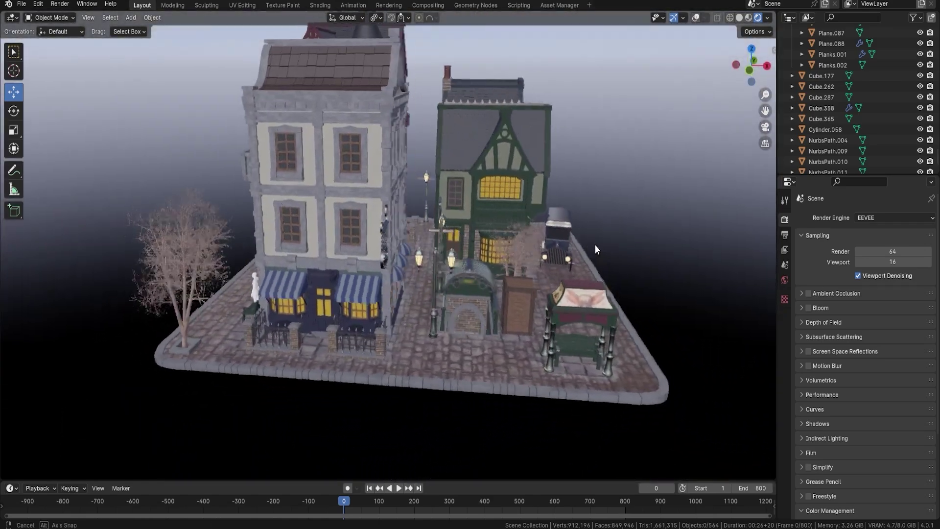
- Switch the render engine to Cycles and orbit to see the buildings from the other side
{"action": "left_click", "coordinate": [891, 218]}
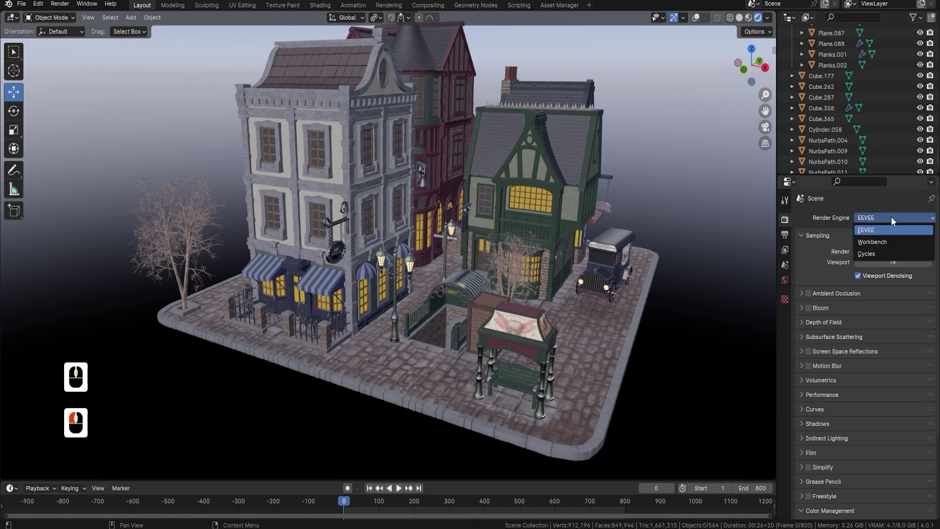
{"action": "left_click", "coordinate": [884, 253]}
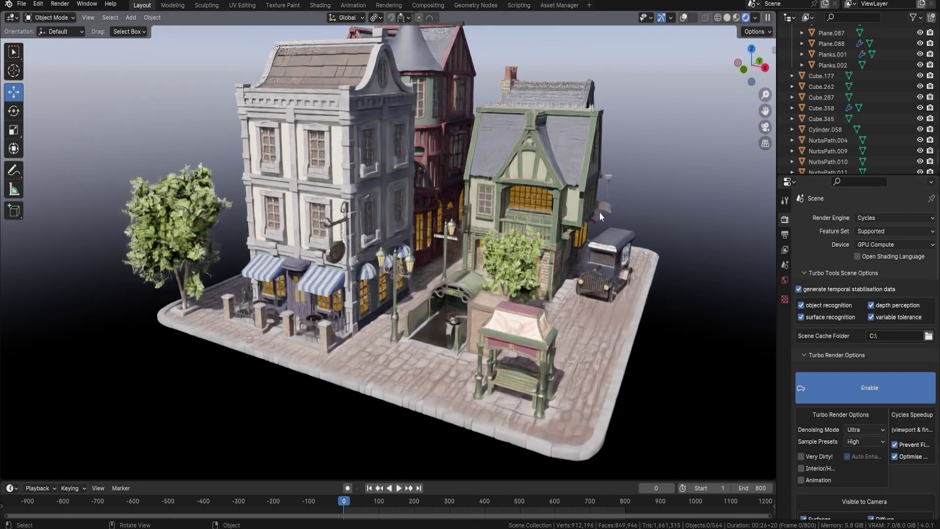
{"action": "mouse_move", "coordinate": [604, 212]}
{"action": "middle_mouse_down"}
{"action": "mouse_move", "coordinate": [505, 202]}
{"action": "mouse_move", "coordinate": [607, 195]}
{"action": "middle_mouse_up"}
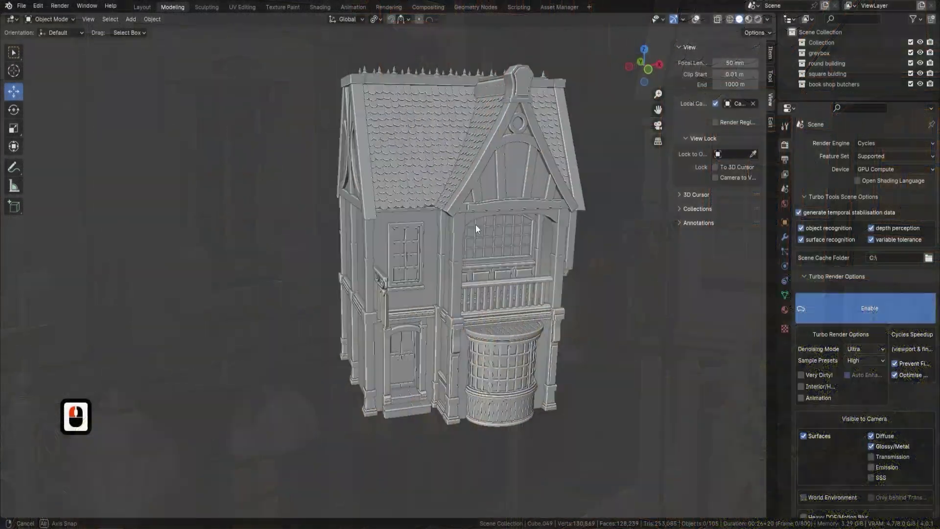
{"action": "middle_click_drag", "start_coordinate": [475, 224], "coordinate": [153, 217]}
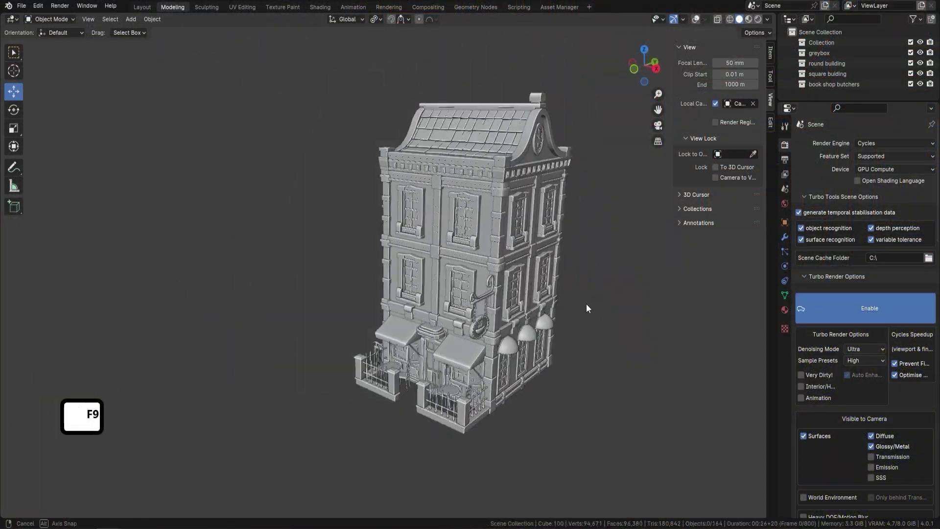
{"action": "middle_click_drag", "start_coordinate": [586, 304], "coordinate": [184, 292]}
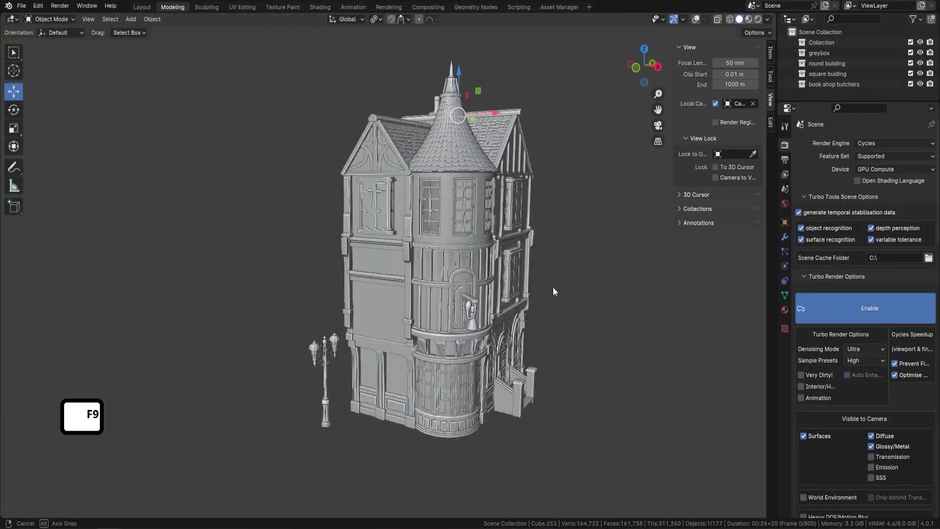
{"action": "middle_click_drag", "start_coordinate": [553, 287], "coordinate": [307, 257]}
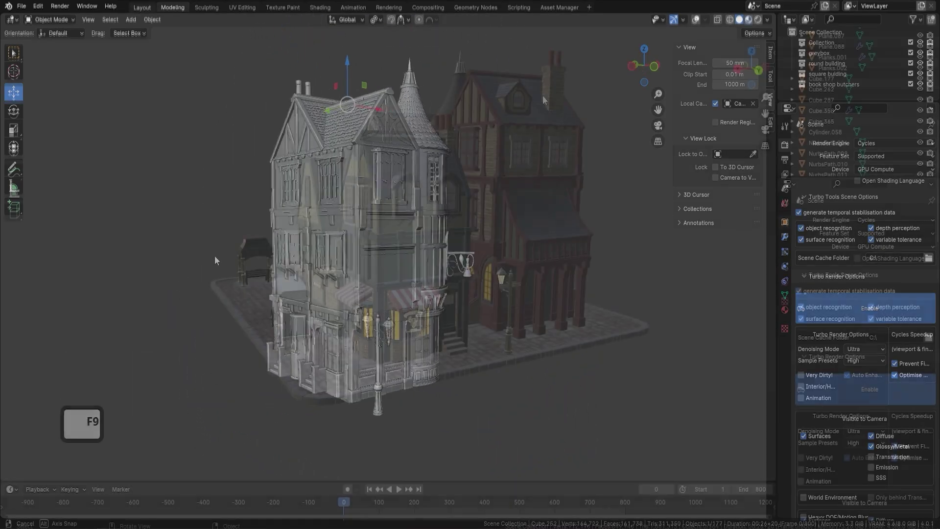
{"action": "middle_click_drag", "start_coordinate": [303, 210], "coordinate": [472, 231]}
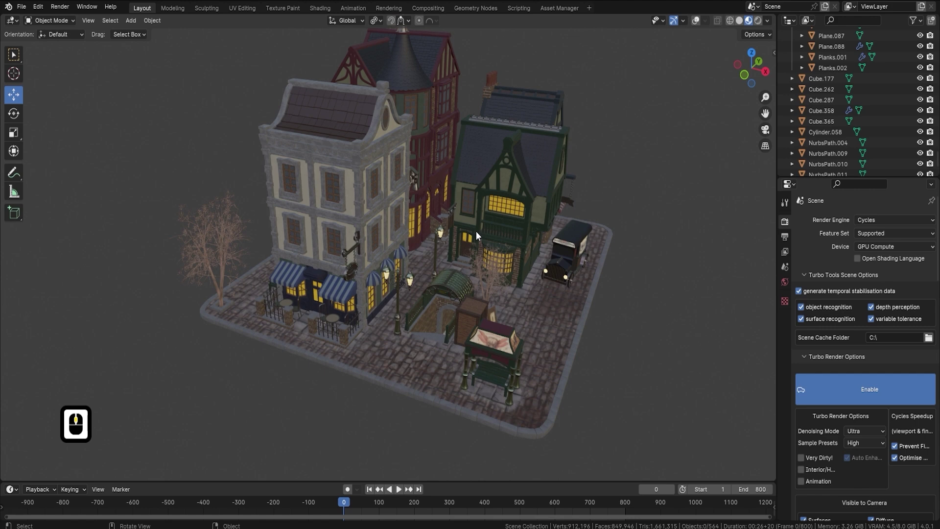
- Change the Day Scene world's sky texture Sun Rotation from 180° to 270°
{"action": "middle_click_drag", "start_coordinate": [469, 271], "coordinate": [630, 201]}
{"action": "scroll", "coordinate": [509, 164], "scroll_direction": "up", "scroll_amount": 2}
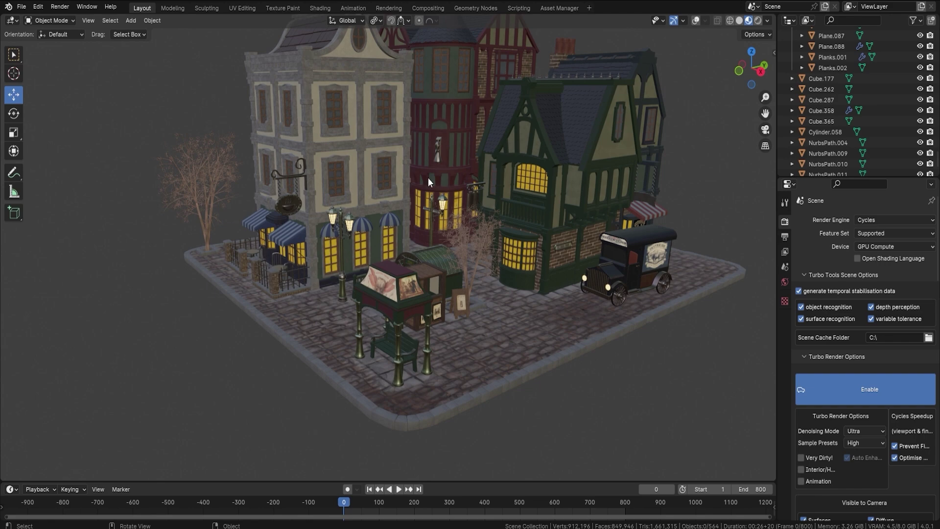
{"action": "middle_click_drag", "start_coordinate": [457, 182], "coordinate": [413, 225], "text": "shift"}
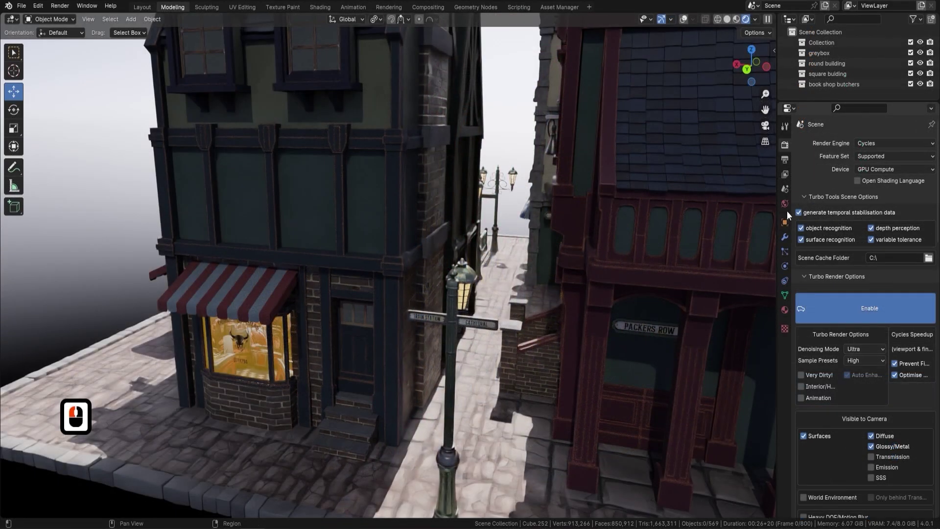
{"action": "left_click", "coordinate": [786, 204]}
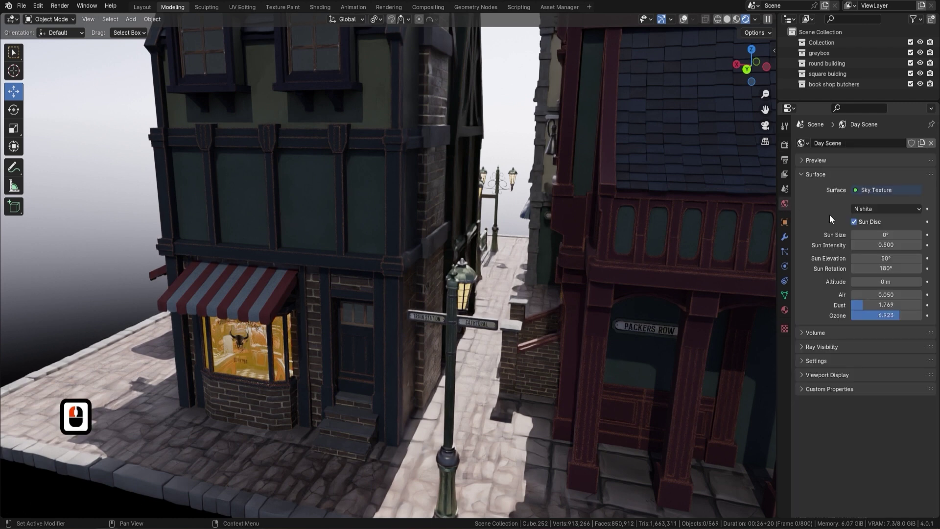
{"action": "double_click", "coordinate": [889, 268]}
{"action": "type", "text": "270"}
{"action": "key", "text": "Return"}
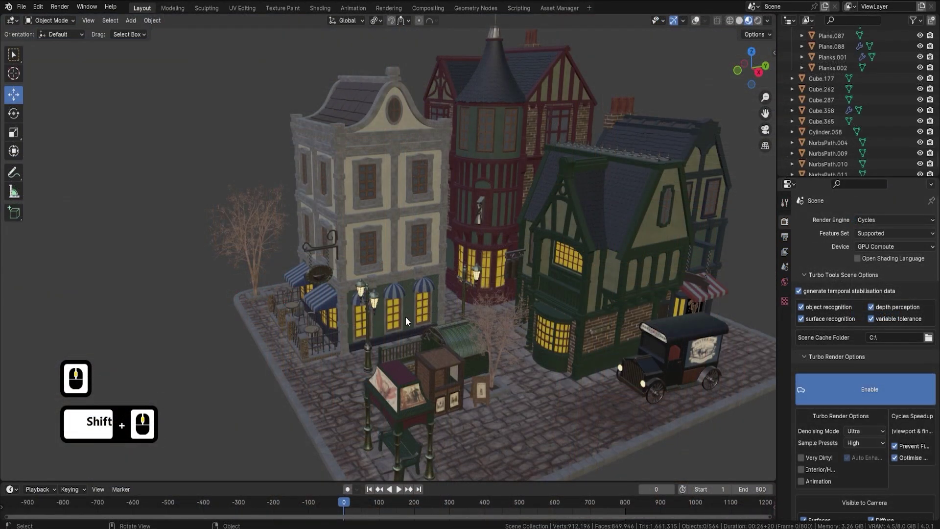
- Orbit and pan around the town to inspect the new sunlight on the street
{"action": "middle_click_drag", "start_coordinate": [360, 255], "coordinate": [513, 89]}
{"action": "middle_click_drag", "start_coordinate": [455, 191], "coordinate": [463, 180]}
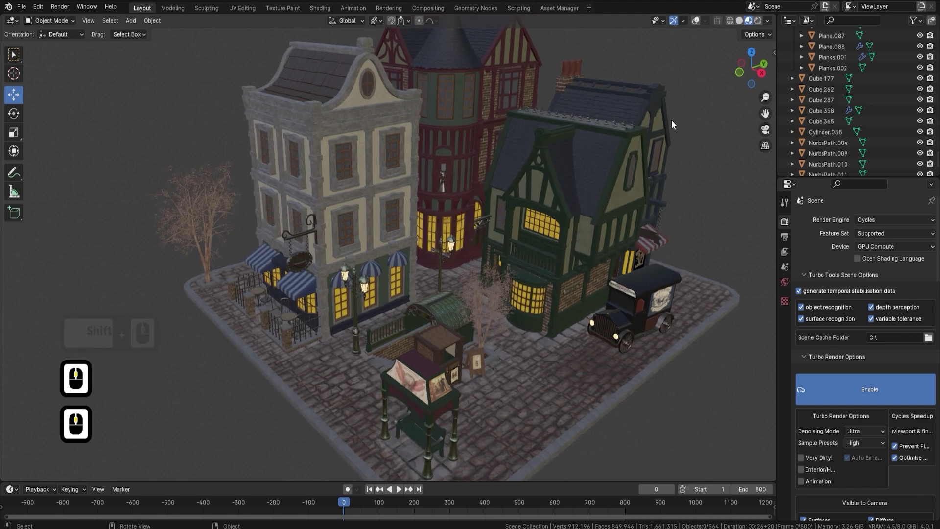
{"action": "middle_click_drag", "start_coordinate": [668, 119], "coordinate": [577, 174], "text": "shift"}
{"action": "middle_click_drag", "start_coordinate": [636, 156], "coordinate": [674, 145], "text": "shift"}
{"action": "middle_click_drag", "start_coordinate": [391, 215], "coordinate": [454, 247]}
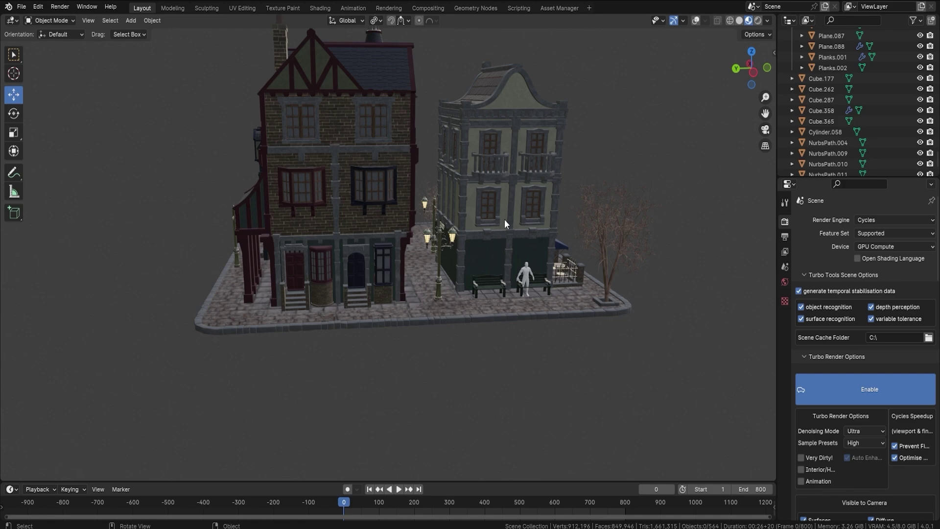
- Zoom in and out on the rendered diorama, then orbit to the other side of the street block
{"action": "scroll", "coordinate": [504, 219], "scroll_direction": "up", "scroll_amount": 8}
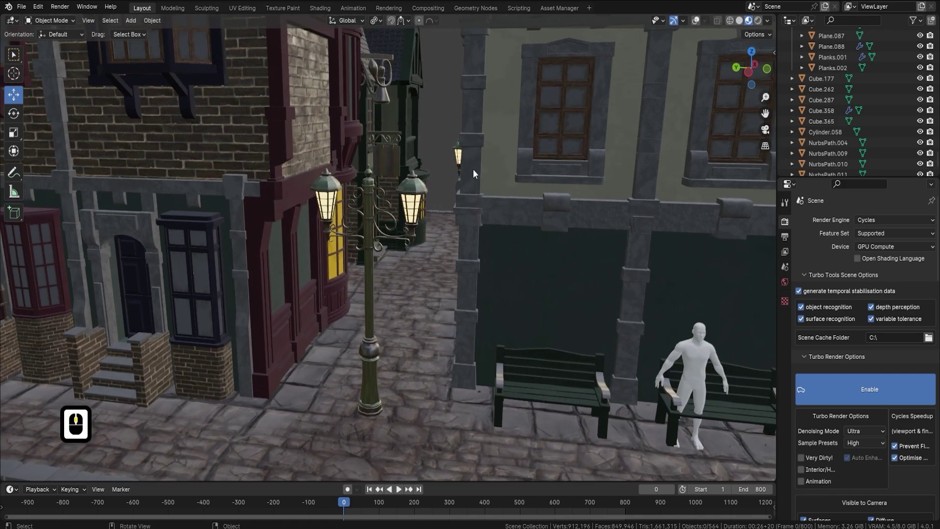
{"action": "scroll", "coordinate": [481, 152], "scroll_direction": "down", "scroll_amount": 8}
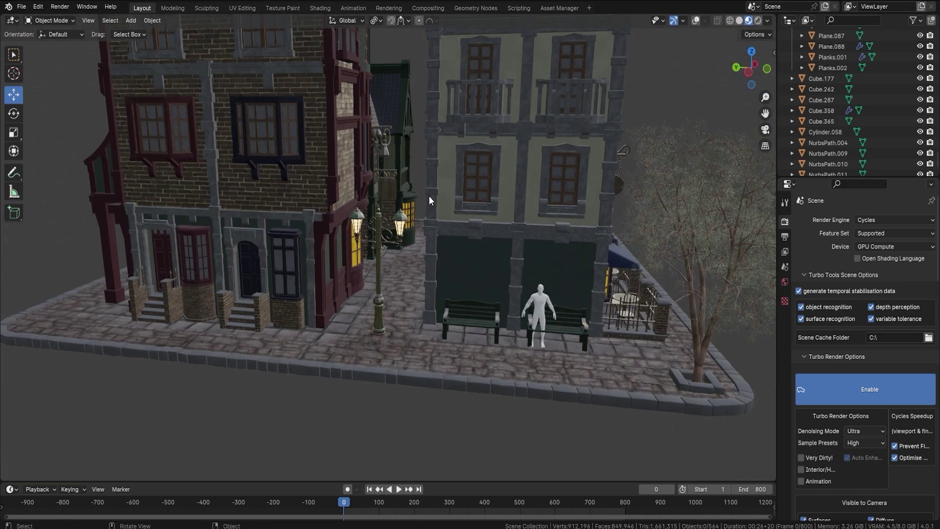
{"action": "scroll", "coordinate": [428, 201], "scroll_direction": "up", "scroll_amount": 4}
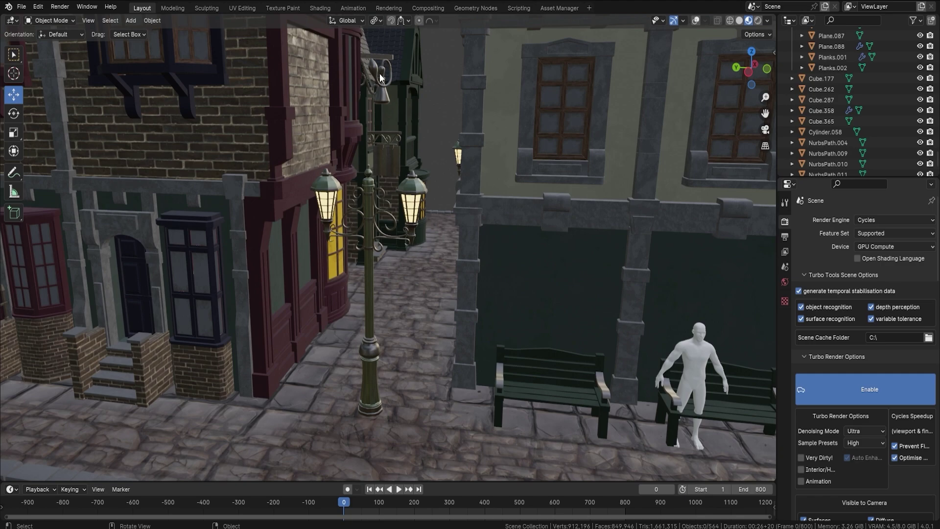
{"action": "scroll", "coordinate": [375, 98], "scroll_direction": "down", "scroll_amount": 5}
{"action": "mouse_move", "coordinate": [379, 132]}
{"action": "middle_mouse_down"}
{"action": "mouse_move", "coordinate": [518, 174]}
{"action": "mouse_move", "coordinate": [443, 176]}
{"action": "mouse_move", "coordinate": [411, 192]}
{"action": "mouse_move", "coordinate": [327, 108]}
{"action": "middle_mouse_up"}
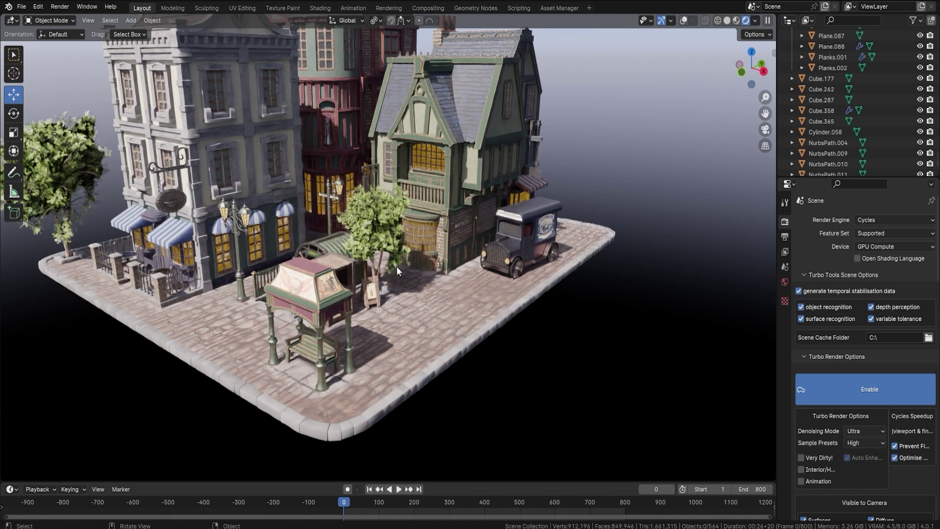
{"action": "middle_click_drag", "start_coordinate": [396, 266], "coordinate": [369, 245], "text": "shift"}
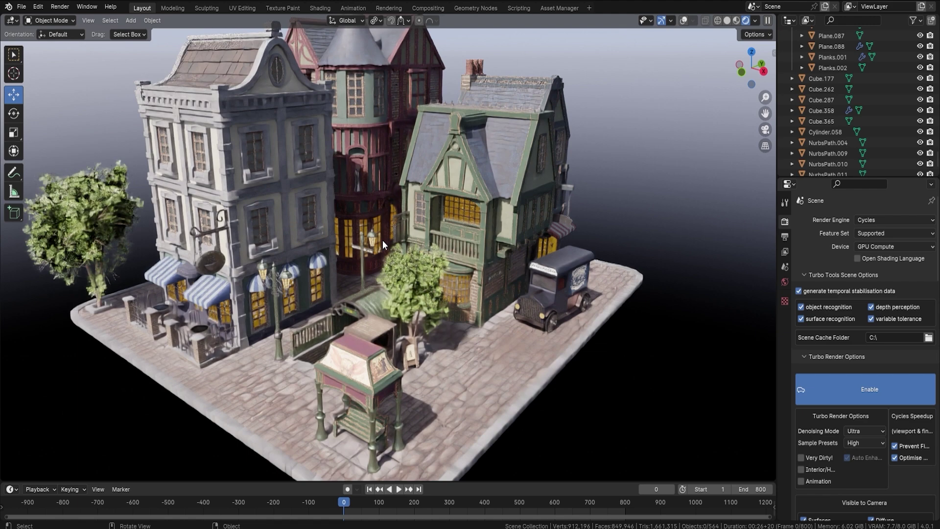
{"action": "key", "text": "F9"}
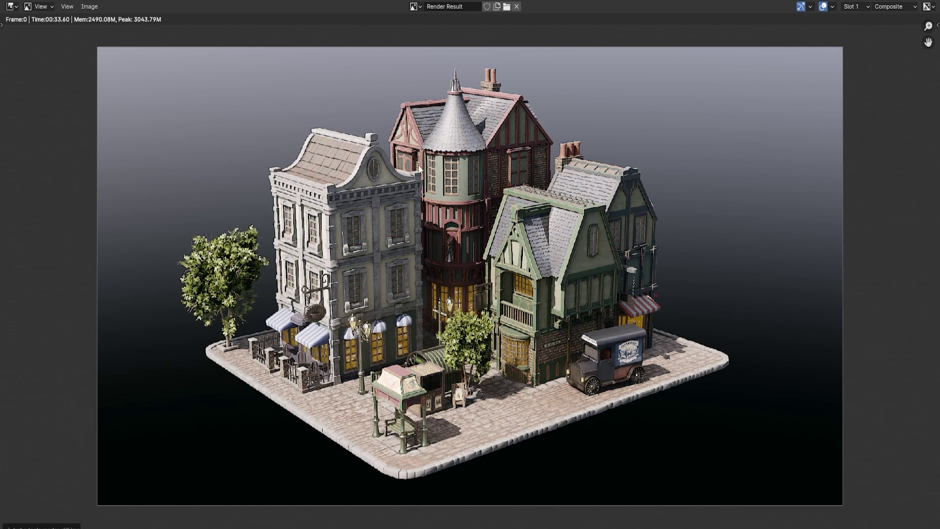
- Close the render result and frame the whole node tree in the Compositing workspace
{"action": "left_click", "coordinate": [759, 22]}
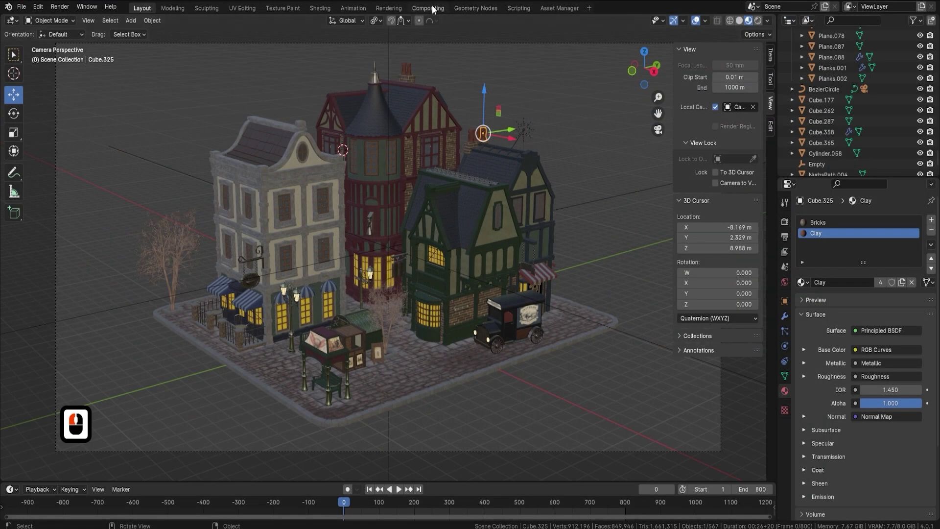
{"action": "left_click", "coordinate": [428, 8]}
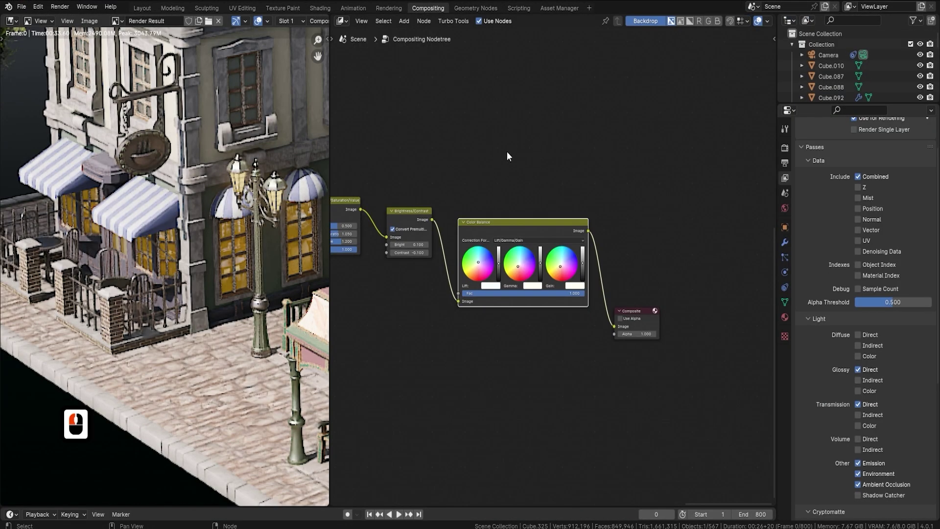
{"action": "scroll", "coordinate": [470, 196], "scroll_direction": "down", "scroll_amount": 5}
{"action": "middle_click_drag", "start_coordinate": [398, 198], "coordinate": [479, 264]}
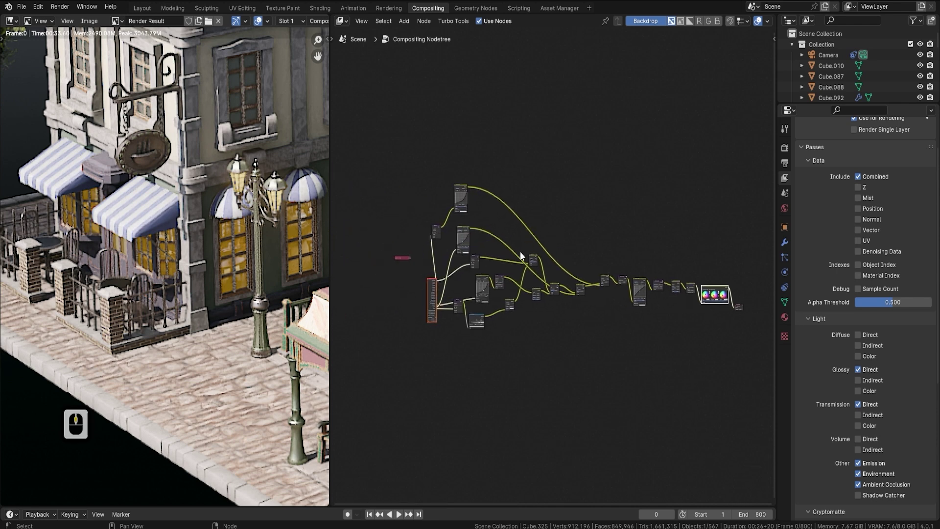
{"action": "scroll", "coordinate": [410, 292], "scroll_direction": "up", "scroll_amount": 3}
{"action": "scroll", "coordinate": [524, 231], "scroll_direction": "up", "scroll_amount": 5}
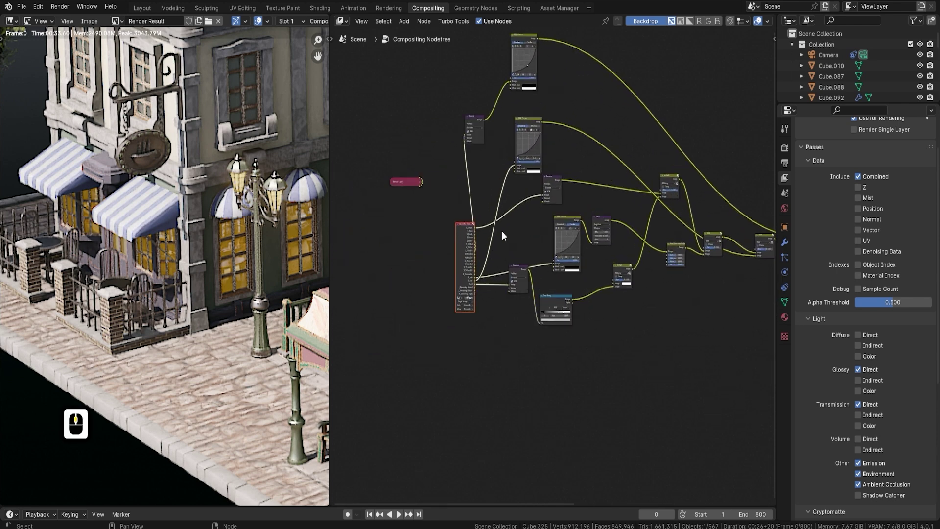
{"action": "scroll", "coordinate": [251, 230], "scroll_direction": "down", "scroll_amount": 4}
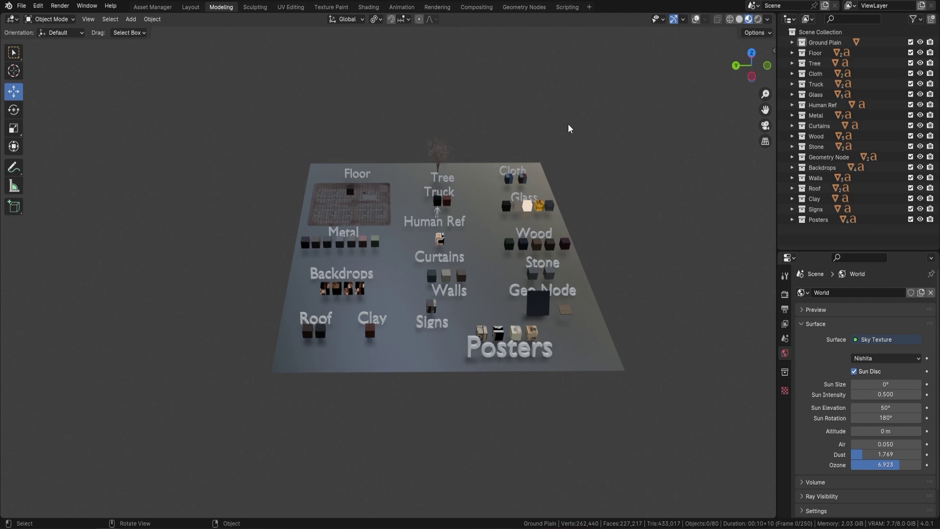
{"action": "scroll", "coordinate": [509, 176], "scroll_direction": "up", "scroll_amount": 5}
{"action": "scroll", "coordinate": [497, 208], "scroll_direction": "down", "scroll_amount": 5}
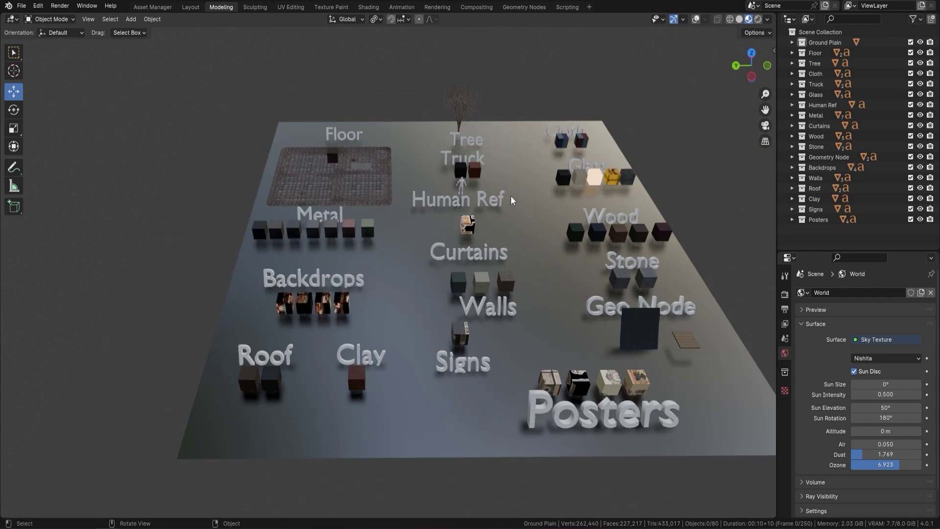
{"action": "middle_click_drag", "start_coordinate": [524, 191], "coordinate": [458, 161], "text": "shift"}
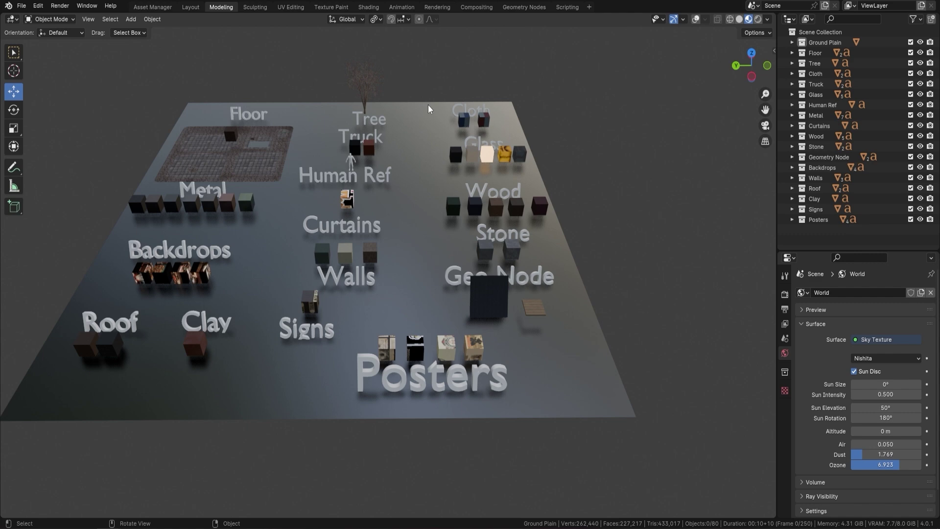
{"action": "middle_click_drag", "start_coordinate": [572, 263], "coordinate": [341, 222], "text": "shift"}
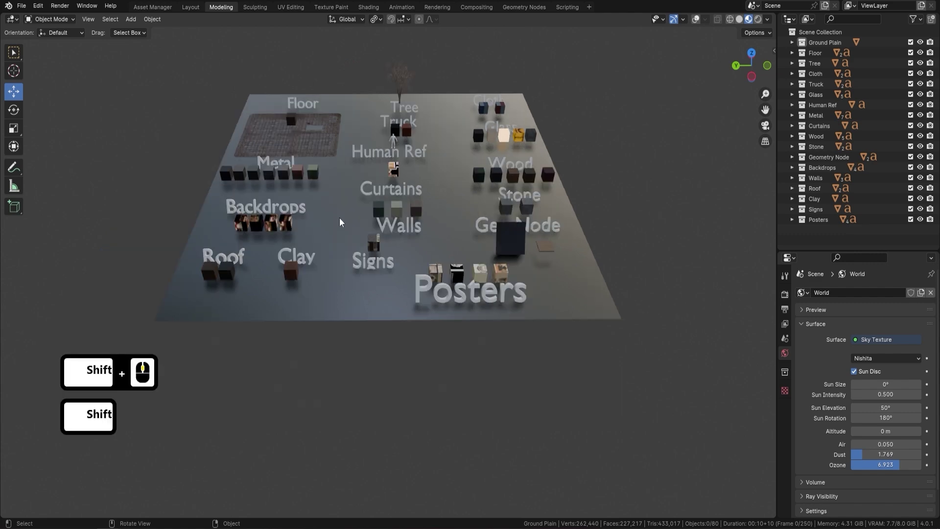
{"action": "scroll", "coordinate": [490, 245], "scroll_direction": "up", "scroll_amount": 4}
{"action": "middle_click_drag", "start_coordinate": [516, 242], "coordinate": [365, 160], "text": "shift"}
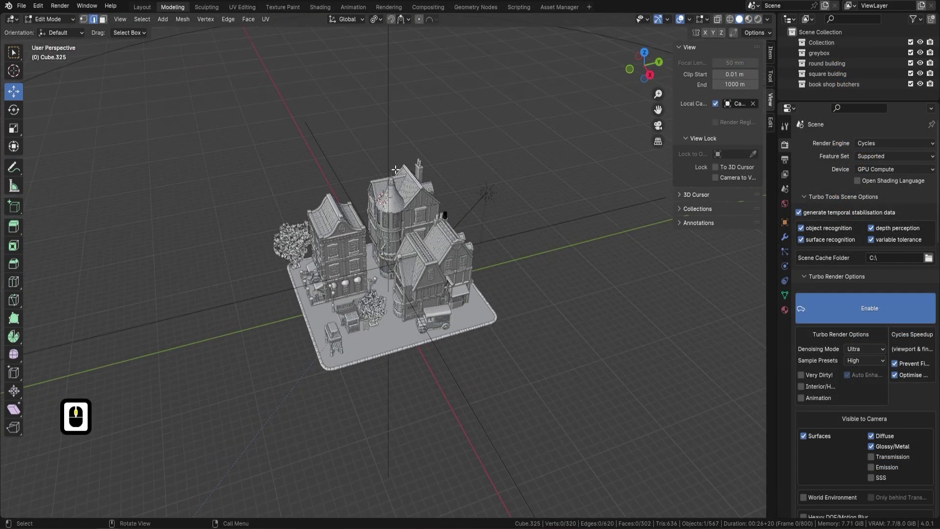
- Zoom and orbit around the turntable circle, then return from Edit Mode to Object Mode
{"action": "scroll", "coordinate": [395, 170], "scroll_direction": "down", "scroll_amount": 4}
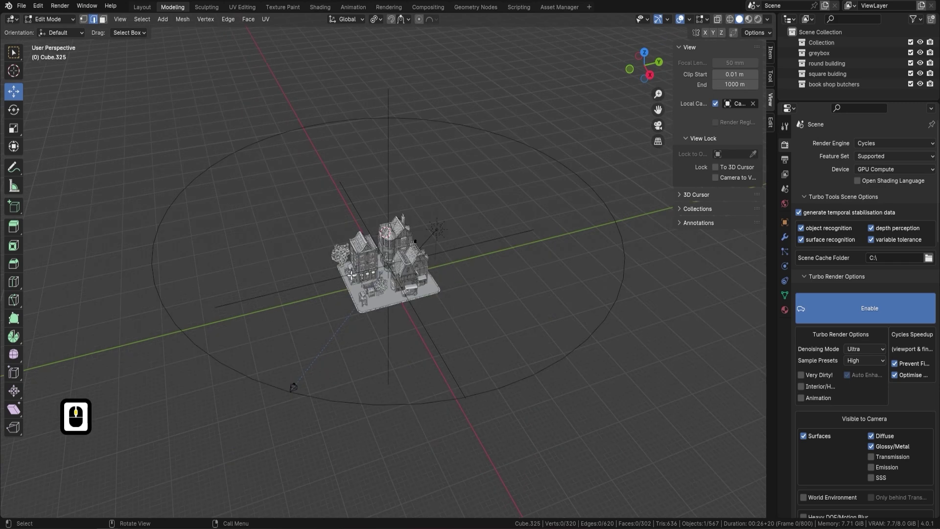
{"action": "scroll", "coordinate": [320, 310], "scroll_direction": "up", "scroll_amount": 3}
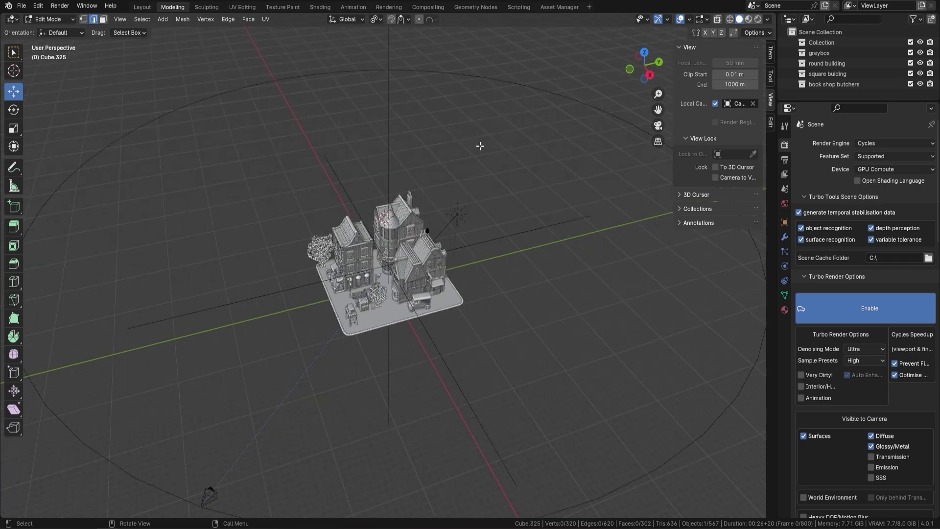
{"action": "scroll", "coordinate": [434, 240], "scroll_direction": "down", "scroll_amount": 2}
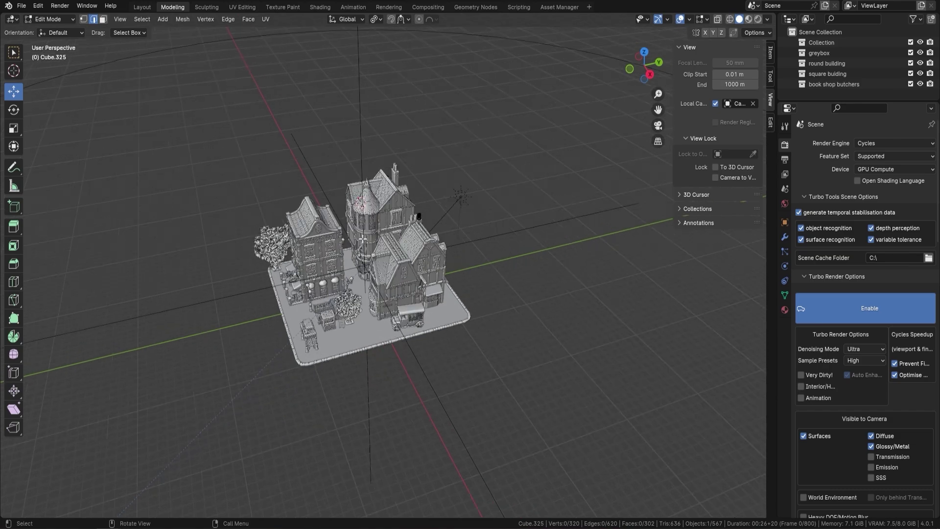
{"action": "scroll", "coordinate": [362, 239], "scroll_direction": "up", "scroll_amount": 3}
{"action": "middle_click_drag", "start_coordinate": [363, 239], "coordinate": [475, 265]}
{"action": "scroll", "coordinate": [526, 262], "scroll_direction": "up", "scroll_amount": 2}
{"action": "key", "text": "F9"}
{"action": "scroll", "coordinate": [527, 262], "scroll_direction": "down", "scroll_amount": 4}
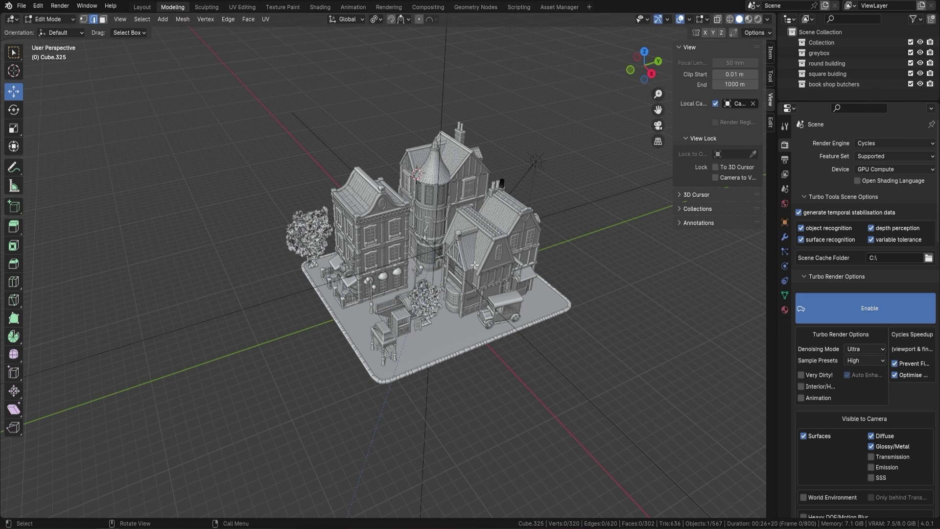
{"action": "key", "text": "Tab"}
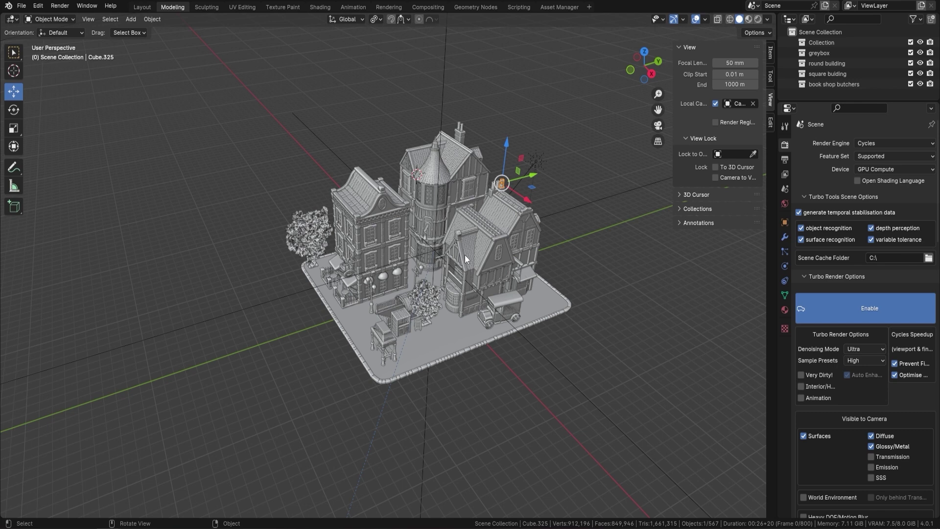